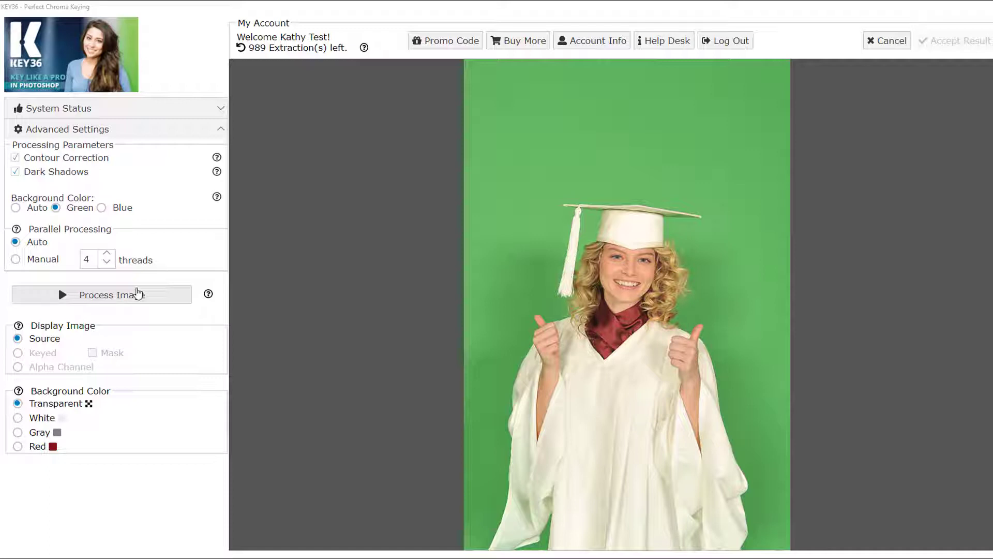
- Key out the green backdrop in KEY36, check the gown's lower edge, and accept the result
{"action": "left_click", "coordinate": [136, 295]}
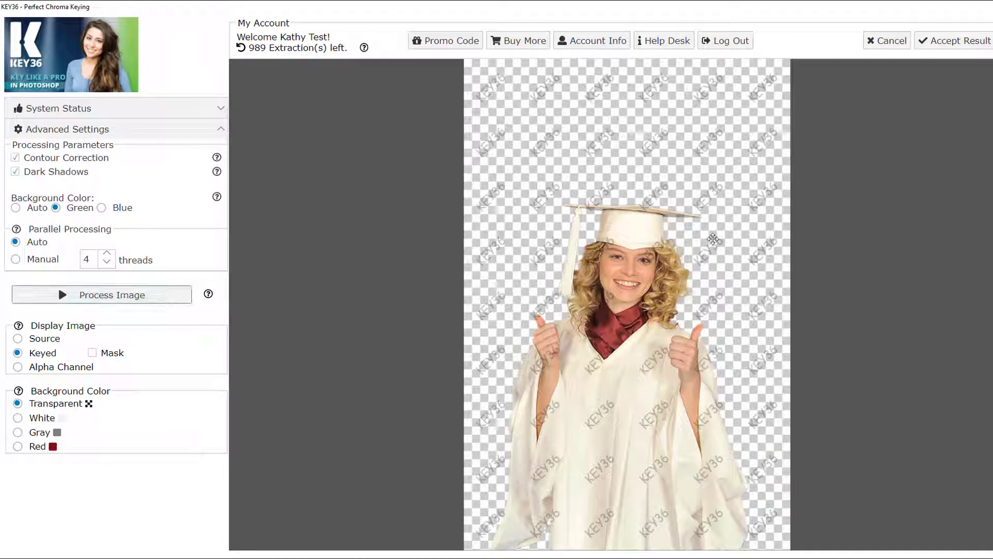
{"action": "scroll", "coordinate": [713, 238], "scroll_direction": "up", "scroll_amount": 3}
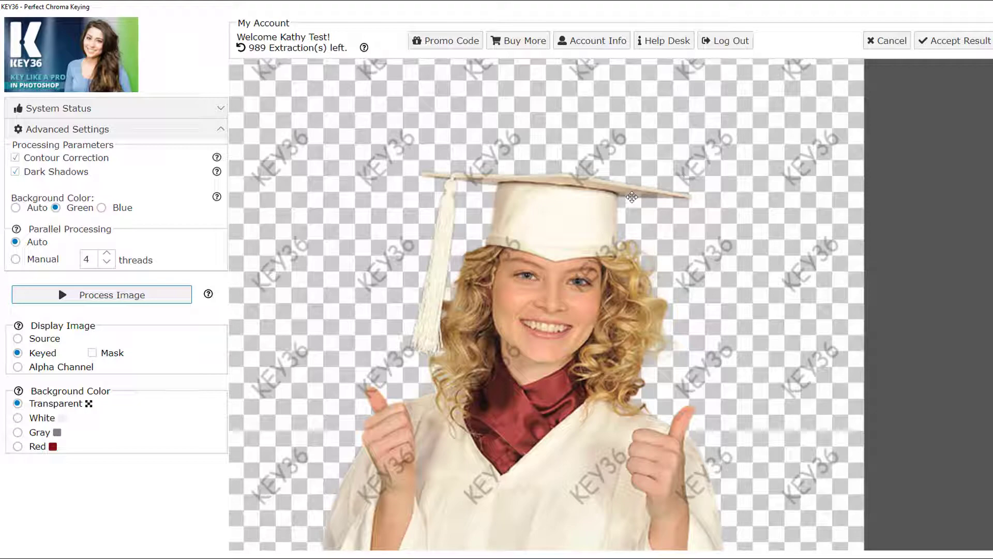
{"action": "left_click_drag", "start_coordinate": [457, 353], "coordinate": [506, 199]}
{"action": "left_click_drag", "start_coordinate": [458, 416], "coordinate": [467, 372]}
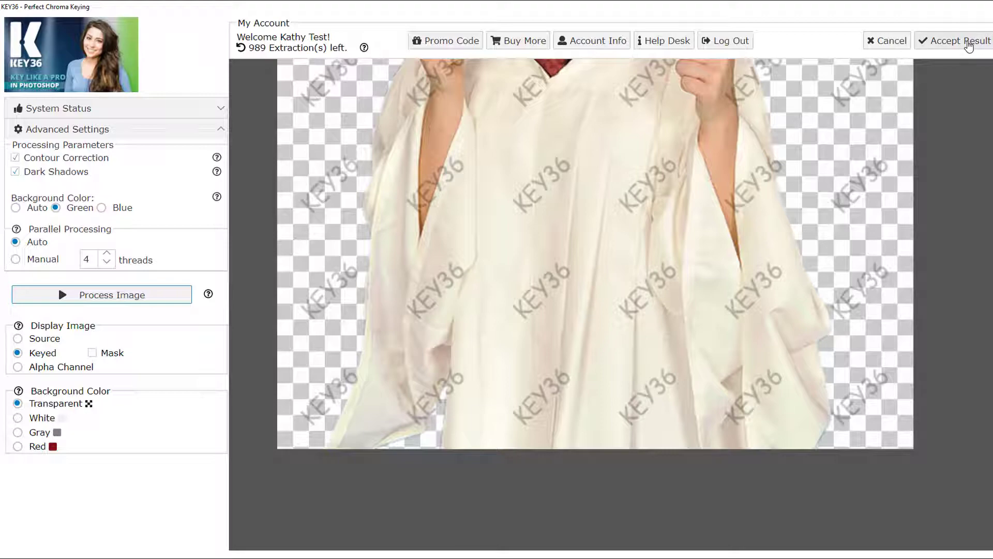
{"action": "left_click", "coordinate": [968, 42]}
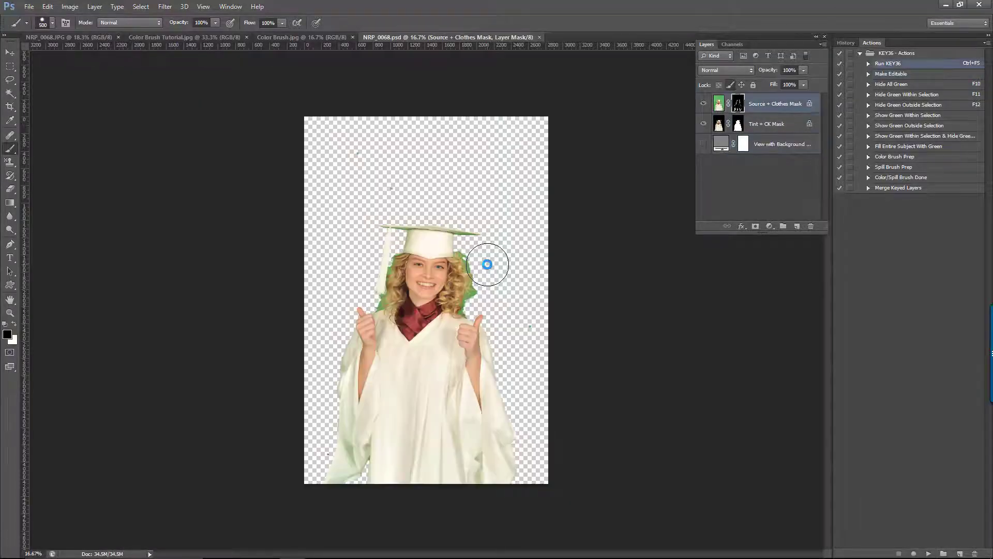
- Fill the View with Background Color layer with dark red #b22222 and switch to the Brush tool
{"action": "double_click", "coordinate": [721, 144]}
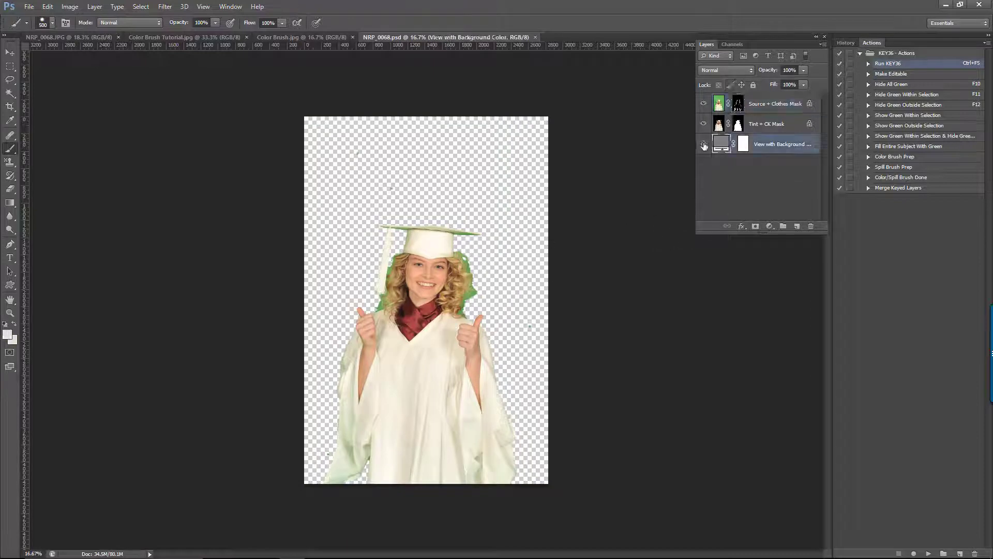
{"action": "left_click", "coordinate": [670, 337]}
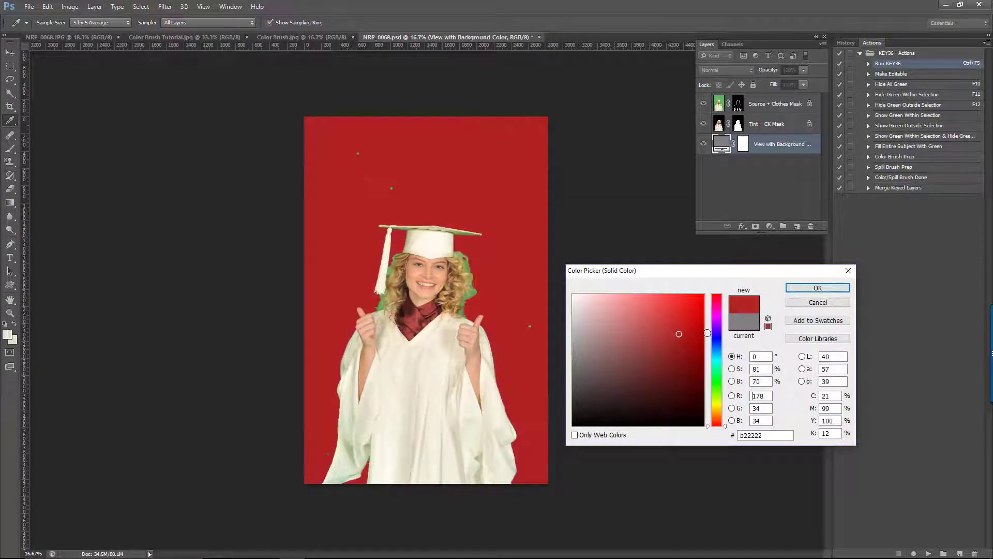
{"action": "left_click", "coordinate": [818, 288]}
{"action": "key", "text": "b"}
{"action": "scroll", "coordinate": [436, 231], "scroll_direction": "up", "scroll_amount": 10}
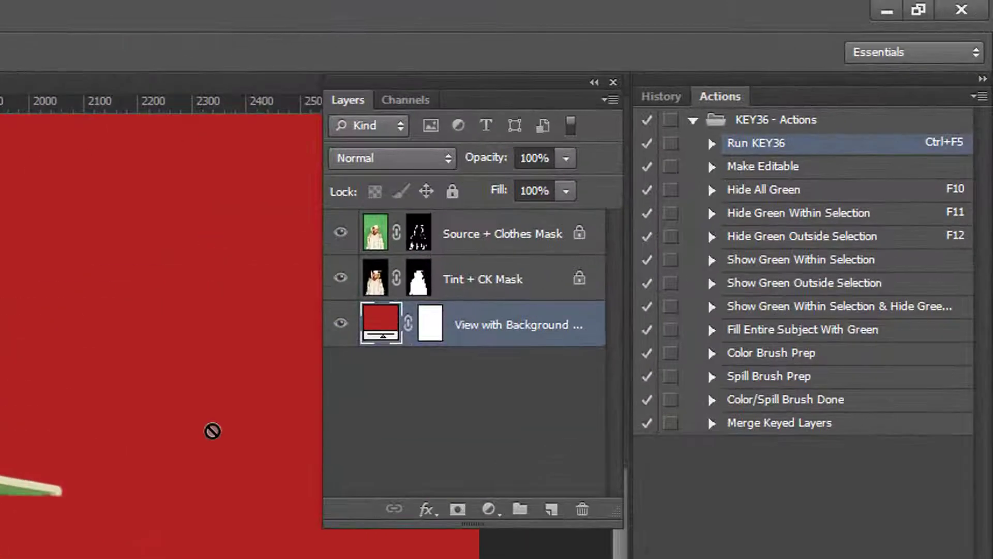
- Paint black on the Source + Clothes Mask layer mask over the green left and right of the hair
{"action": "left_click", "coordinate": [418, 238]}
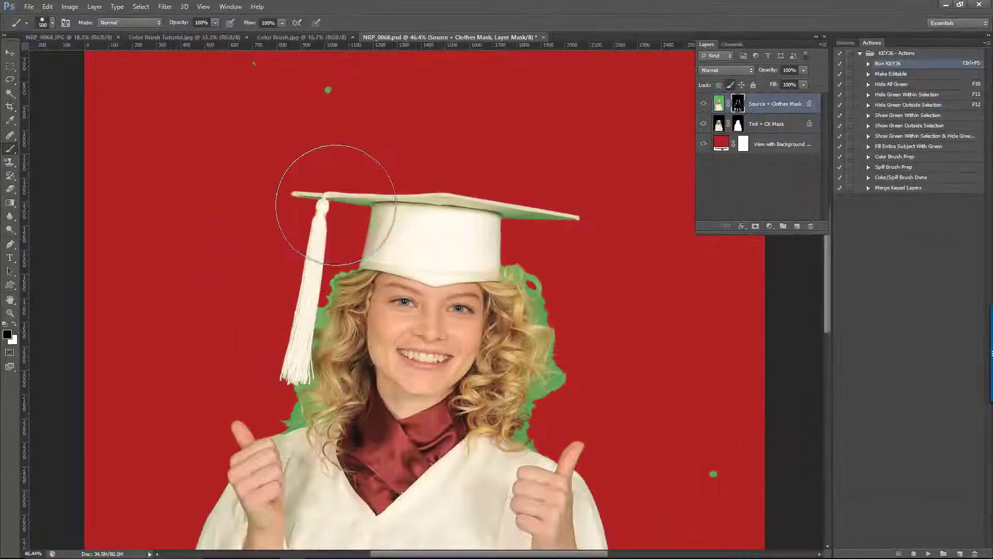
{"action": "mouse_move", "coordinate": [336, 235]}
{"action": "left_mouse_down"}
{"action": "mouse_move", "coordinate": [284, 332]}
{"action": "mouse_move", "coordinate": [265, 421]}
{"action": "left_mouse_up"}
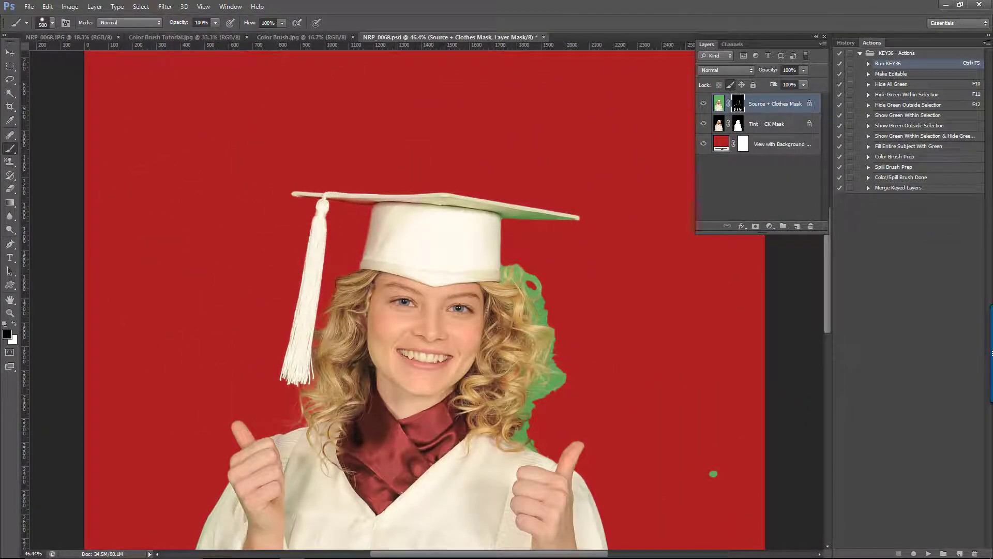
{"action": "scroll", "coordinate": [438, 162], "scroll_direction": "up", "scroll_amount": 2}
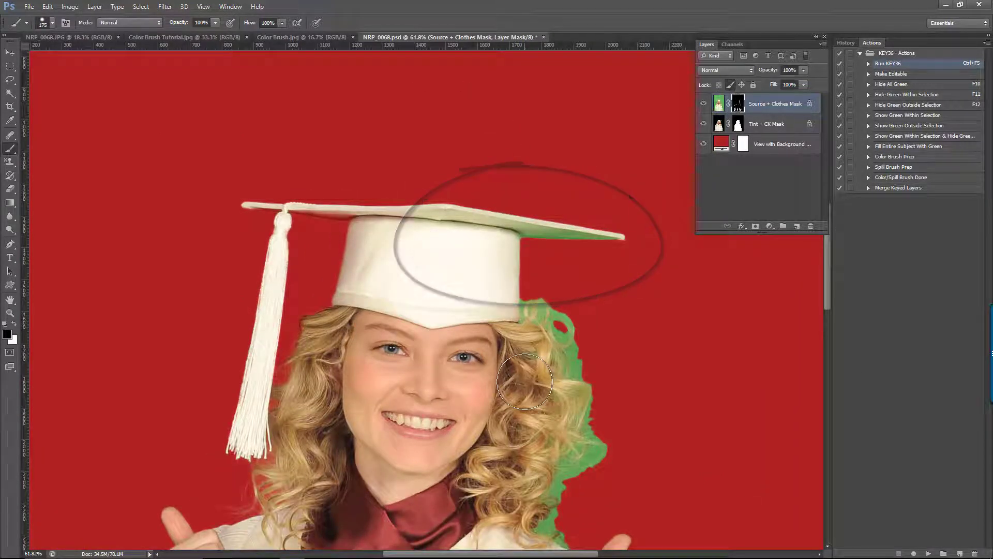
{"action": "mouse_move", "coordinate": [549, 304]}
{"action": "left_mouse_down"}
{"action": "mouse_move", "coordinate": [543, 323]}
{"action": "mouse_move", "coordinate": [580, 445]}
{"action": "mouse_move", "coordinate": [578, 524]}
{"action": "mouse_move", "coordinate": [538, 481]}
{"action": "left_mouse_up"}
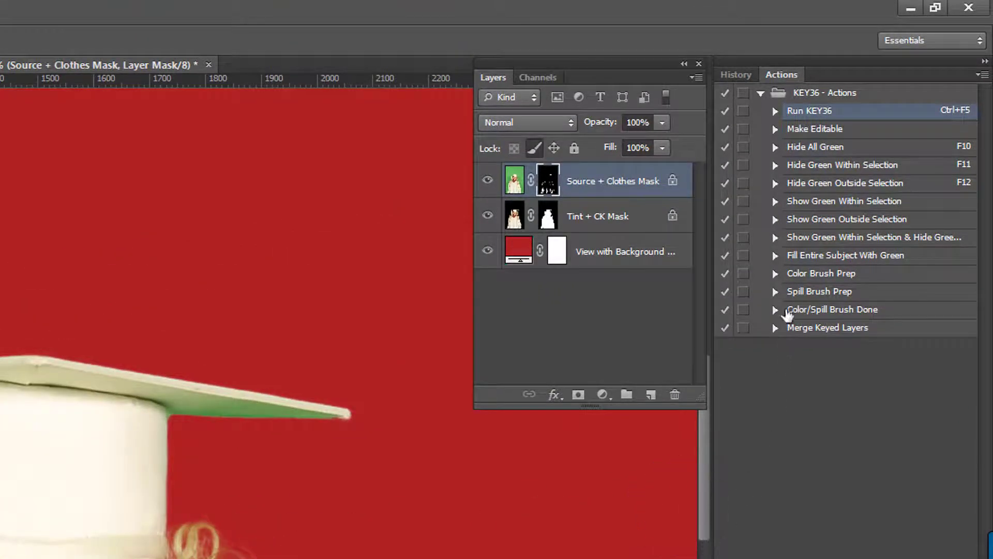
- Run the Spill Brush Prep action and confirm the KEY36 Spill Brush tool preset is loaded
{"action": "left_click", "coordinate": [864, 294]}
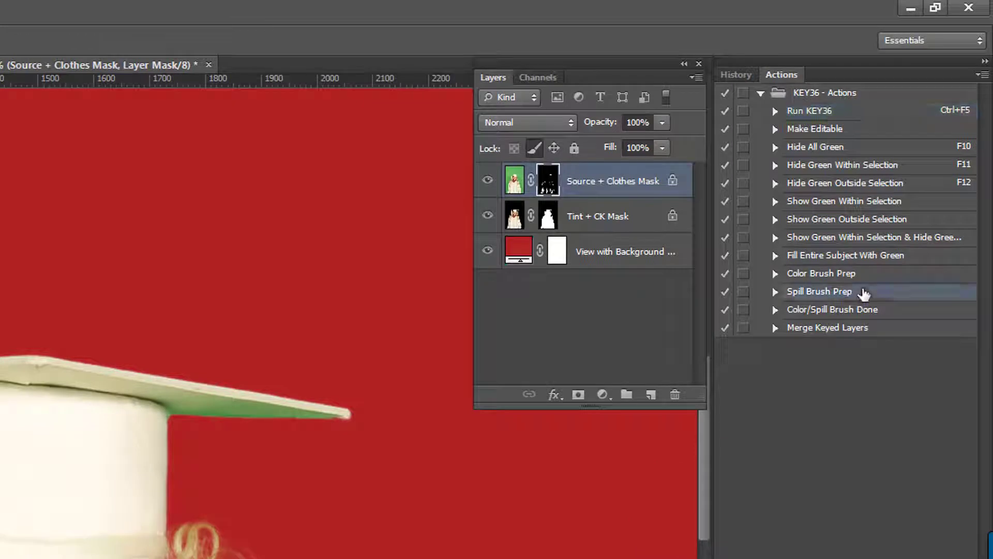
{"action": "left_click", "coordinate": [775, 292]}
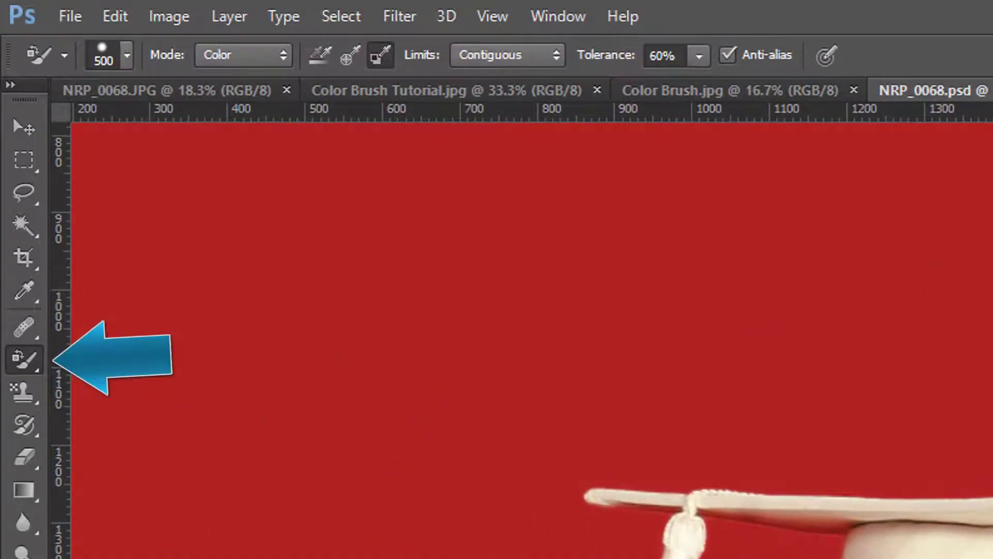
{"action": "left_click", "coordinate": [64, 55]}
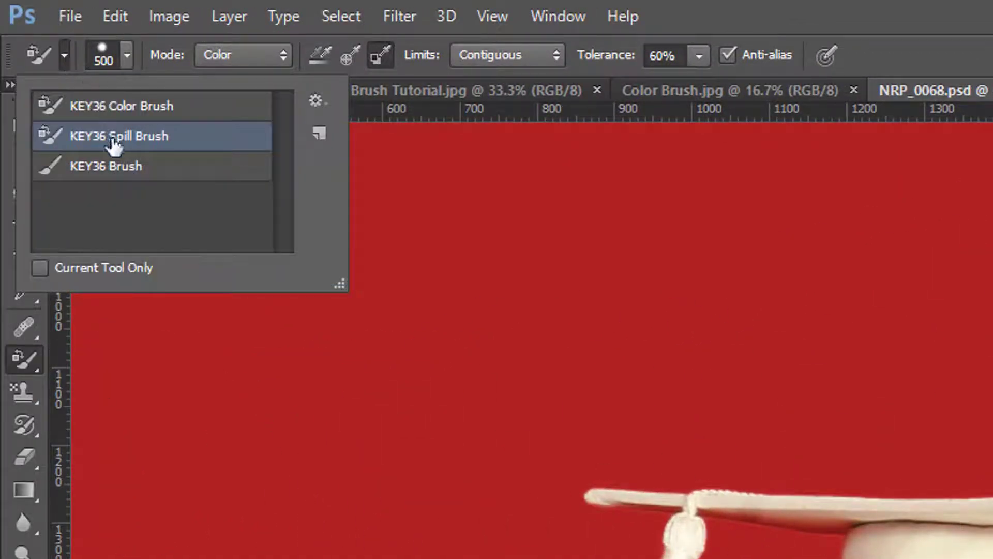
{"action": "left_click", "coordinate": [64, 58]}
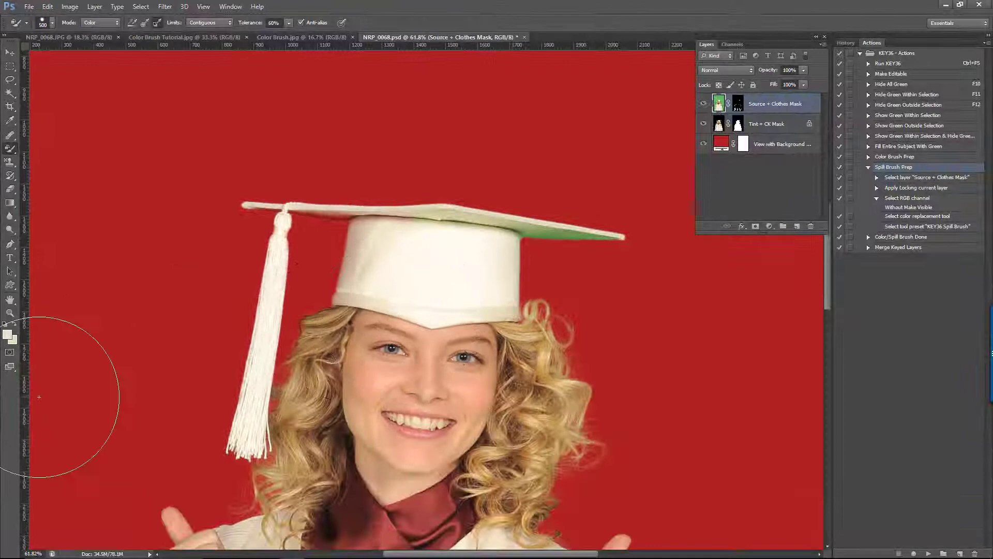
- Sample the brim's green as the background colour and the cap's cream as the foreground colour
{"action": "left_click", "coordinate": [16, 343]}
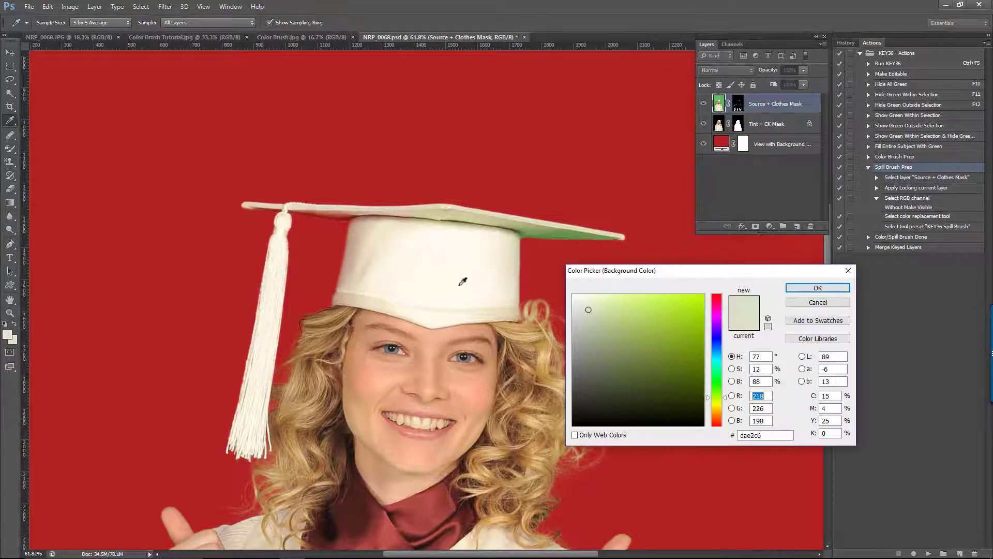
{"action": "left_click", "coordinate": [561, 231]}
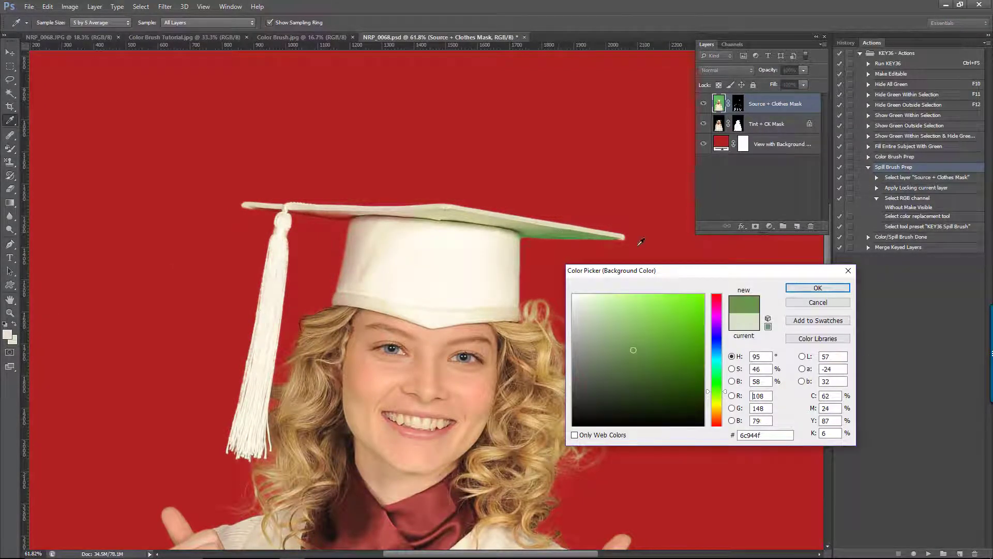
{"action": "left_click", "coordinate": [818, 287]}
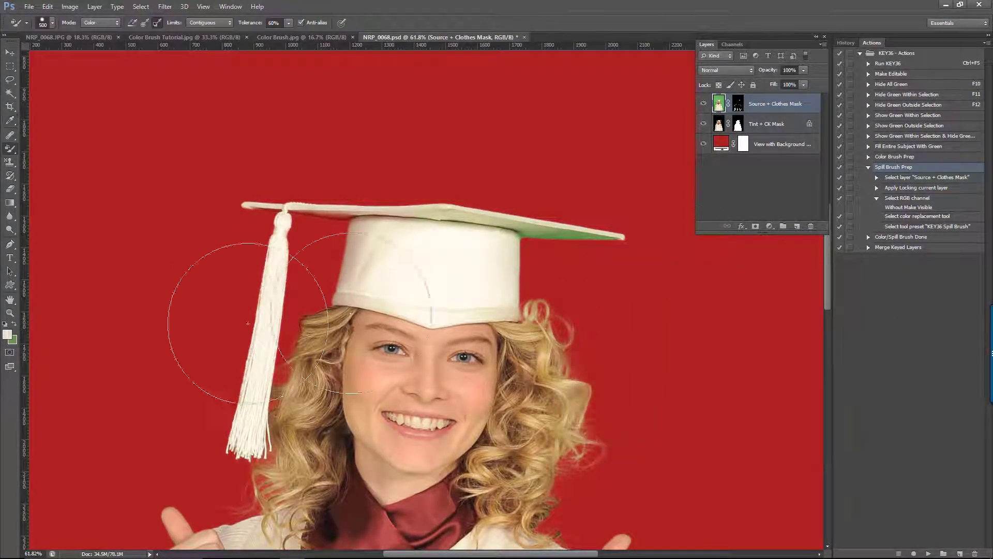
{"action": "left_click", "coordinate": [8, 336]}
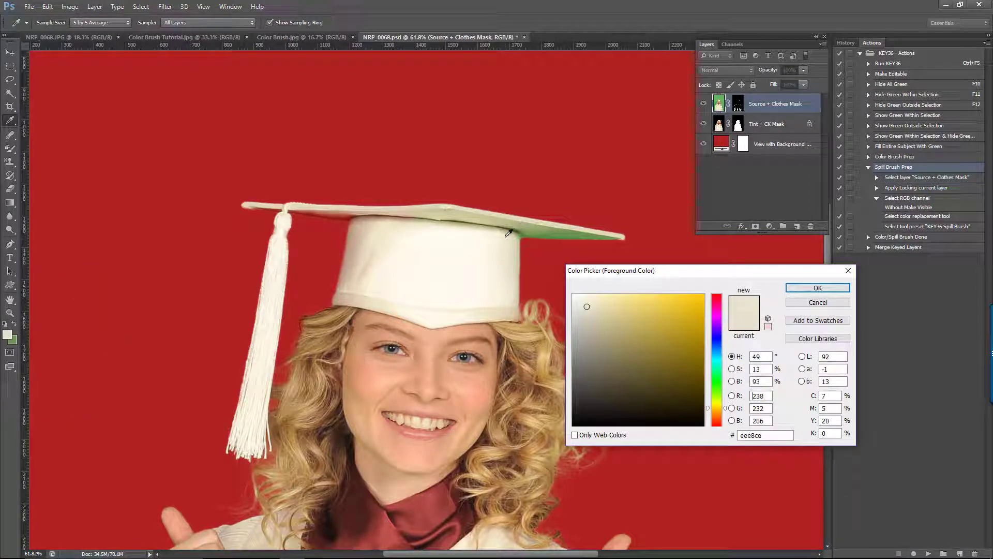
{"action": "left_click", "coordinate": [818, 288]}
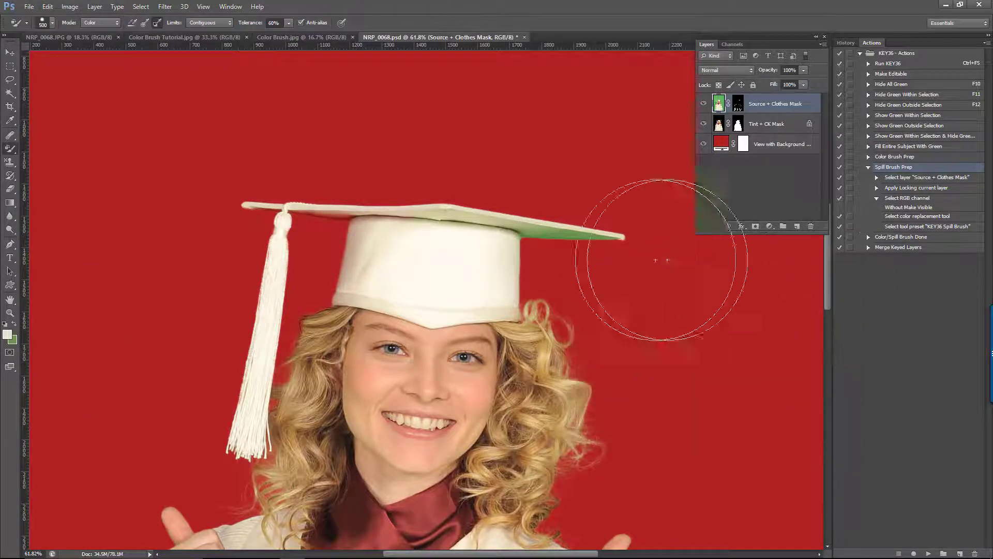
- With a smaller brush, repaint the green under the brim's right side cream
{"action": "scroll", "coordinate": [592, 229], "scroll_direction": "up", "scroll_amount": 2}
{"action": "key", "text": "bracketleft"}
{"action": "key", "text": "bracketleft"}
{"action": "key", "text": "bracketleft"}
{"action": "scroll", "coordinate": [603, 233], "scroll_direction": "up", "scroll_amount": 2}
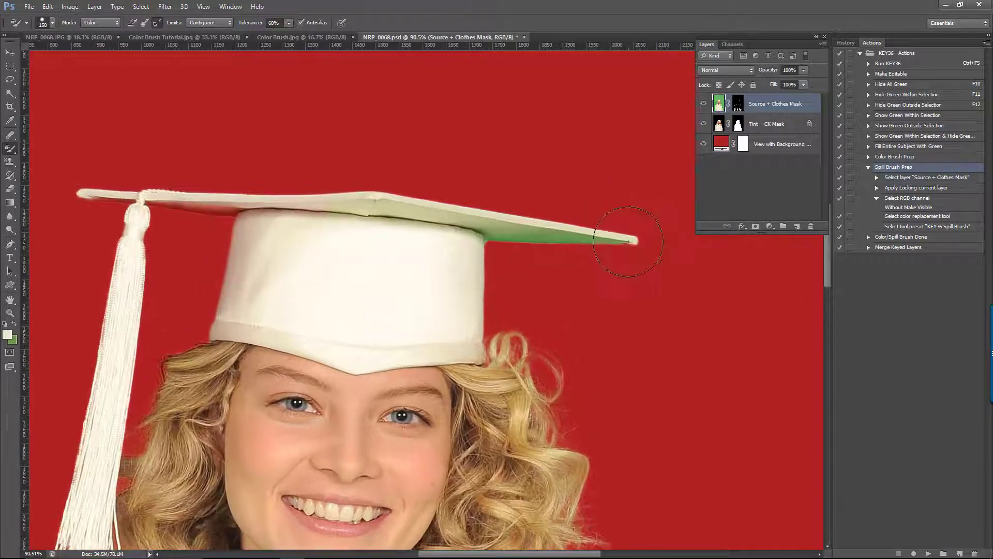
{"action": "mouse_move", "coordinate": [632, 237]}
{"action": "left_mouse_down"}
{"action": "mouse_move", "coordinate": [519, 242]}
{"action": "mouse_move", "coordinate": [461, 228]}
{"action": "mouse_move", "coordinate": [443, 308]}
{"action": "mouse_move", "coordinate": [459, 271]}
{"action": "mouse_move", "coordinate": [622, 244]}
{"action": "left_mouse_up"}
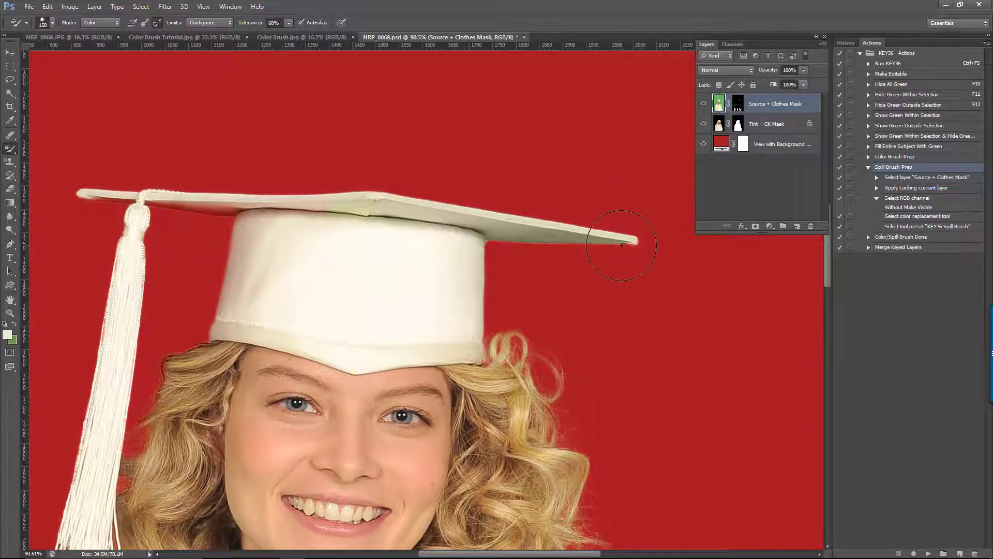
- Change the background fill to maroon #653737 and view the Source + Clothes Mask layer mask alone
{"action": "double_click", "coordinate": [722, 143]}
{"action": "left_click", "coordinate": [668, 358]}
{"action": "left_click", "coordinate": [629, 366]}
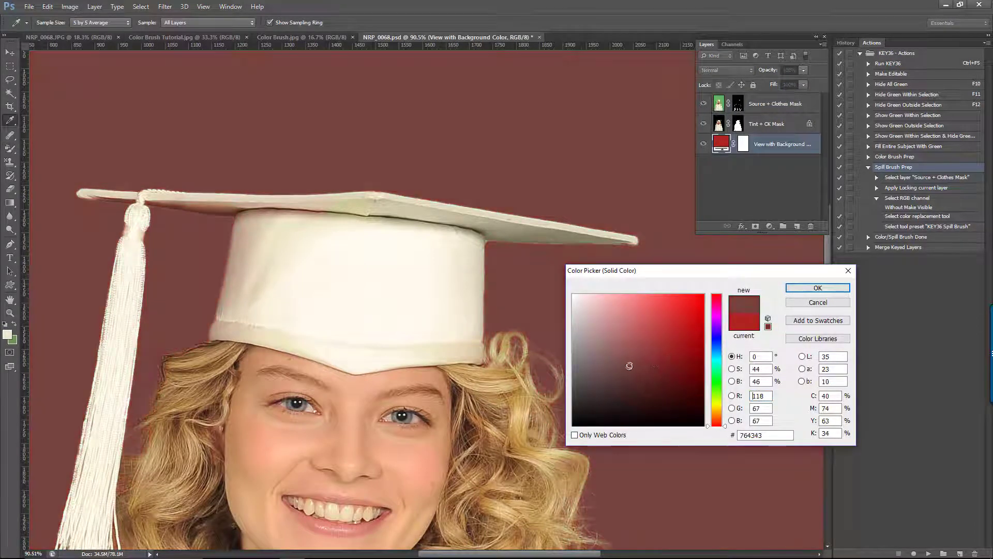
{"action": "left_click", "coordinate": [632, 374]}
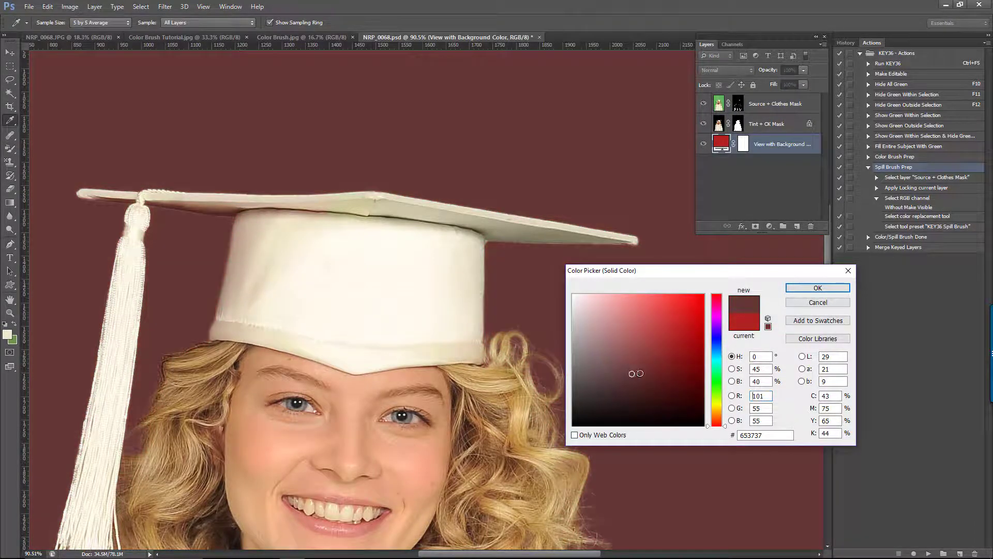
{"action": "left_click", "coordinate": [812, 288]}
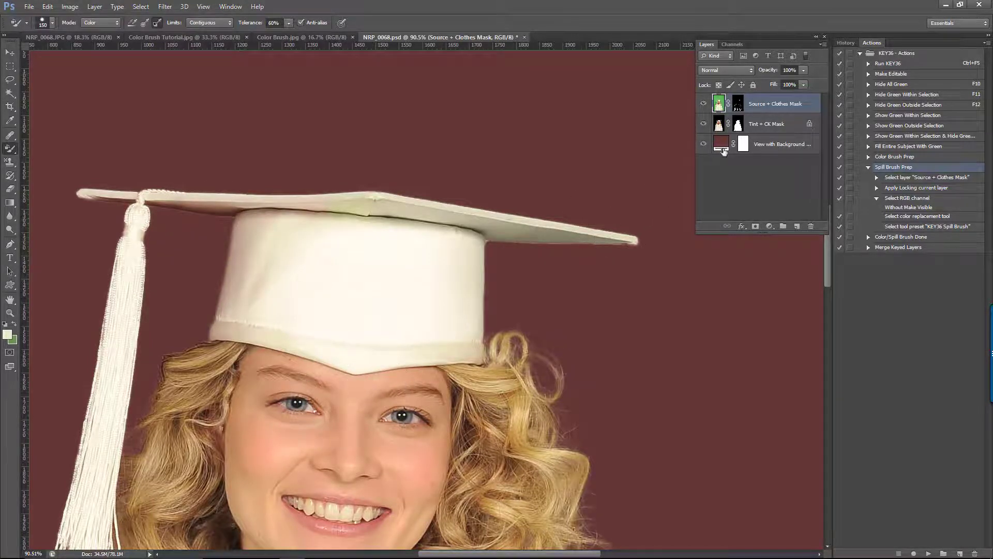
{"action": "left_click", "coordinate": [738, 105], "text": "alt"}
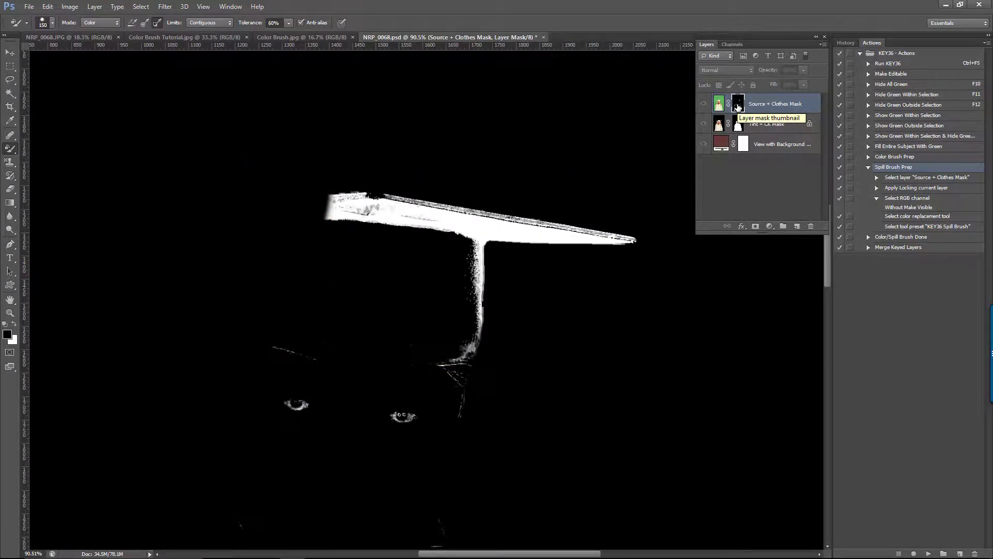
- Back on the colour image, paint green marks along the cap's left brim and side at brush sizes 100 and 200
{"action": "left_click", "coordinate": [737, 106], "text": "alt"}
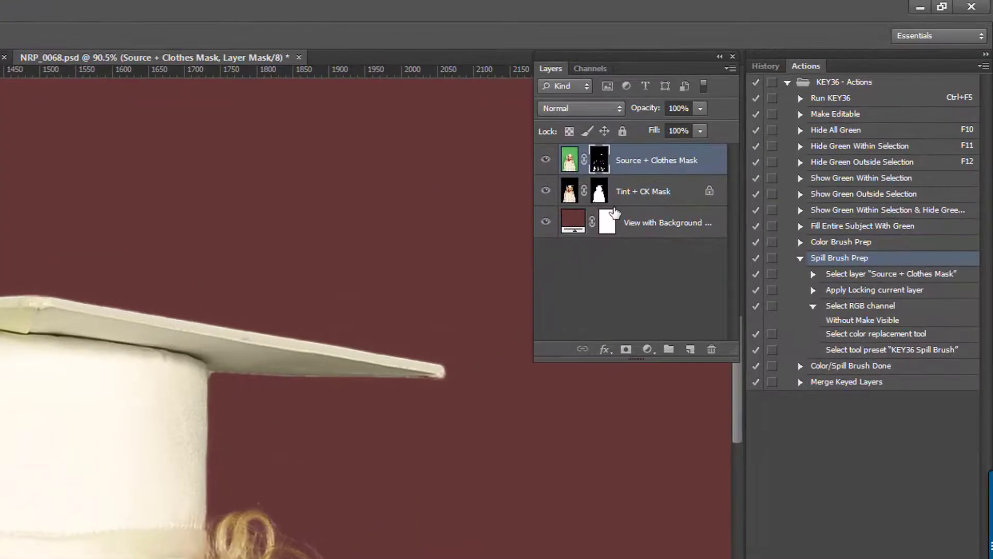
{"action": "left_click", "coordinate": [862, 367]}
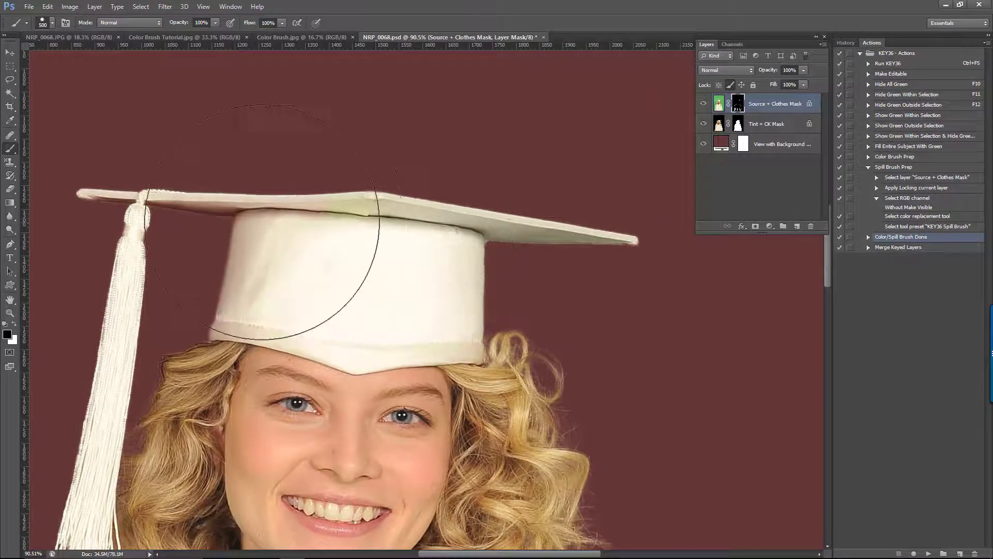
{"action": "key", "text": "x"}
{"action": "key", "text": "bracketleft"}
{"action": "key", "text": "bracketleft"}
{"action": "key", "text": "bracketleft"}
{"action": "key", "text": "bracketleft"}
{"action": "key", "text": "bracketleft"}
{"action": "key", "text": "bracketleft"}
{"action": "key", "text": "bracketleft"}
{"action": "key", "text": "bracketleft"}
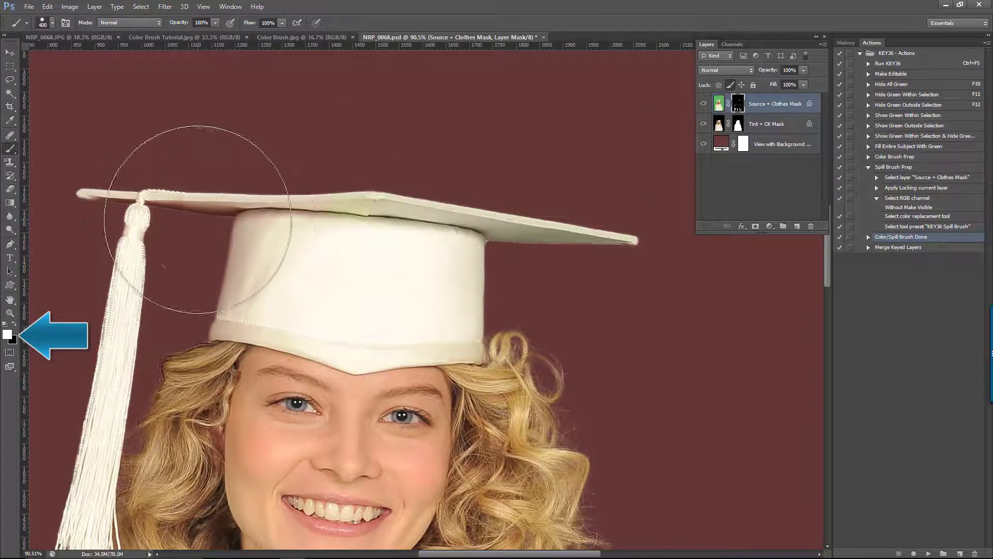
{"action": "scroll", "coordinate": [201, 216], "scroll_direction": "up", "scroll_amount": 2}
{"action": "mouse_move", "coordinate": [214, 213]}
{"action": "left_mouse_down"}
{"action": "mouse_move", "coordinate": [271, 218]}
{"action": "mouse_move", "coordinate": [179, 223]}
{"action": "mouse_move", "coordinate": [174, 209]}
{"action": "mouse_move", "coordinate": [177, 247]}
{"action": "mouse_move", "coordinate": [197, 215]}
{"action": "mouse_move", "coordinate": [264, 209]}
{"action": "mouse_move", "coordinate": [235, 190]}
{"action": "mouse_move", "coordinate": [197, 189]}
{"action": "mouse_move", "coordinate": [245, 201]}
{"action": "mouse_move", "coordinate": [175, 231]}
{"action": "mouse_move", "coordinate": [264, 250]}
{"action": "left_mouse_up"}
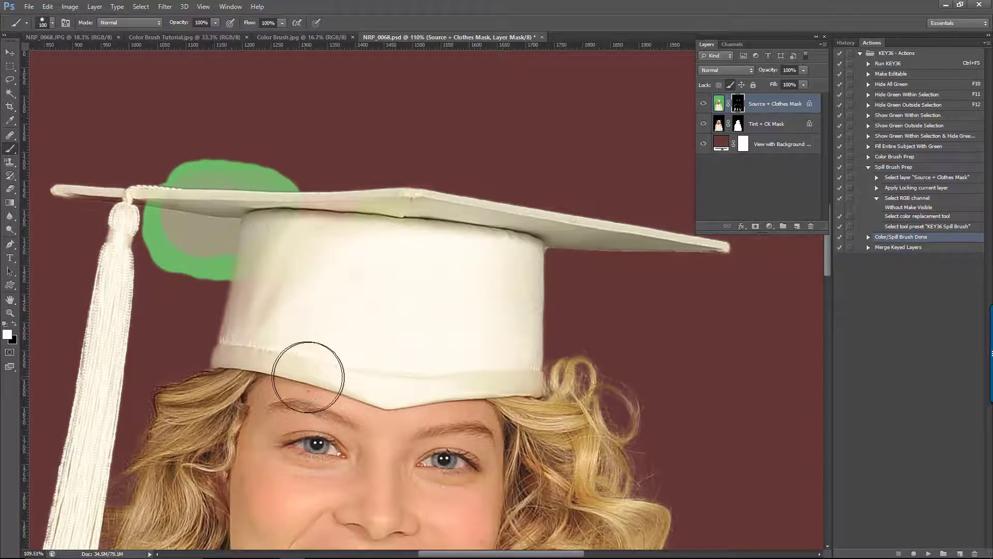
{"action": "key", "text": "bracketright"}
{"action": "key", "text": "bracketright"}
{"action": "key", "text": "bracketright"}
{"action": "key", "text": "bracketright"}
{"action": "mouse_move", "coordinate": [325, 233]}
{"action": "left_mouse_down"}
{"action": "mouse_move", "coordinate": [278, 277]}
{"action": "mouse_move", "coordinate": [268, 304]}
{"action": "mouse_move", "coordinate": [234, 316]}
{"action": "mouse_move", "coordinate": [226, 274]}
{"action": "left_mouse_up"}
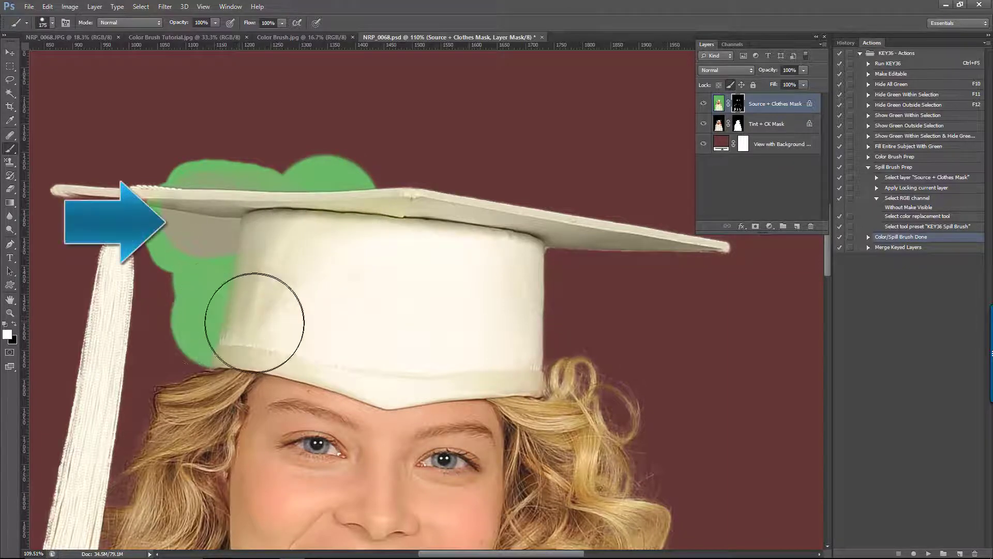
{"action": "key", "text": "bracketleft"}
{"action": "key", "text": "bracketleft"}
{"action": "key", "text": "bracketleft"}
{"action": "key", "text": "bracketleft"}
{"action": "mouse_move", "coordinate": [173, 176]}
{"action": "left_mouse_down"}
{"action": "mouse_move", "coordinate": [65, 179]}
{"action": "mouse_move", "coordinate": [129, 170]}
{"action": "left_mouse_up"}
- Magic Wand-select the marked brim and cap areas, hide the green with F11, and deselect
{"action": "key", "text": "w"}
{"action": "left_click", "coordinate": [130, 170]}
{"action": "left_click", "coordinate": [170, 218]}
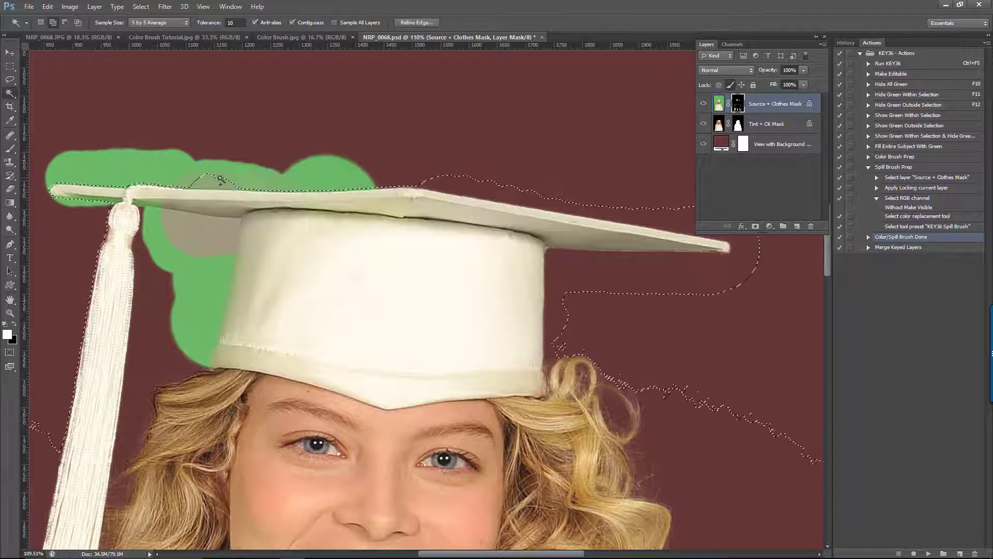
{"action": "left_click", "coordinate": [217, 178]}
{"action": "left_click", "coordinate": [151, 219]}
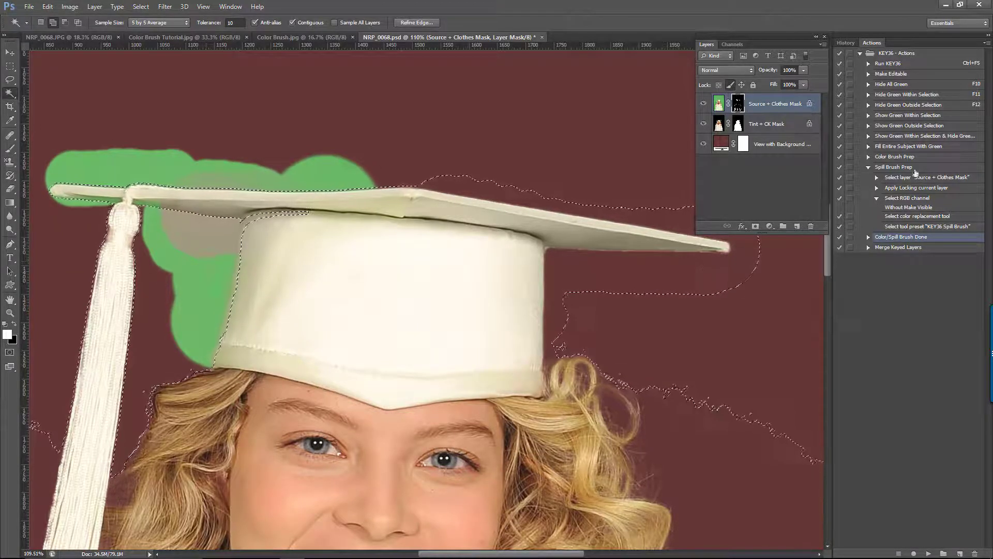
{"action": "key", "text": "F11"}
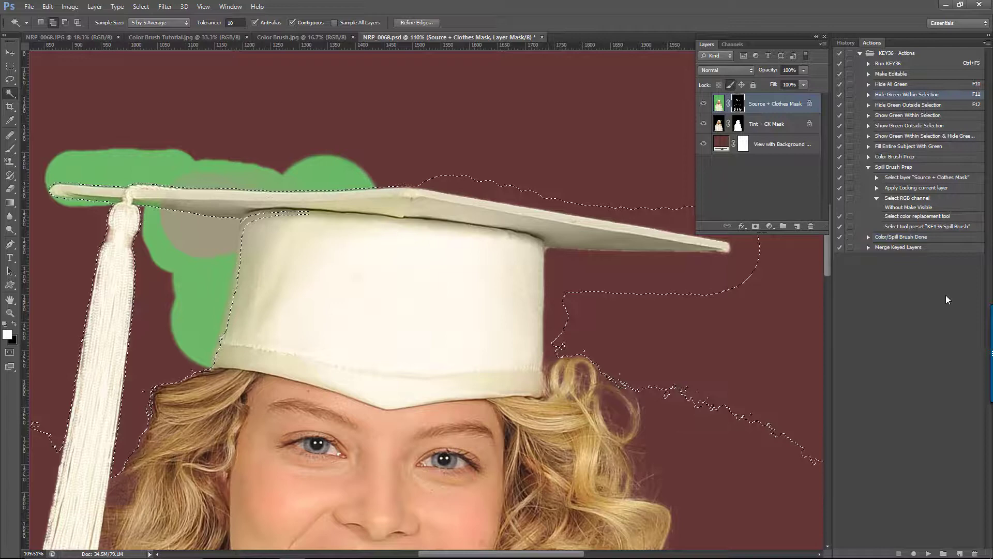
{"action": "key", "text": "ctrl+d"}
- Touch up the mask along the cap's left edge with a smaller white brush, then select Spill Brush Prep
{"action": "key", "text": "x"}
{"action": "key", "text": "bracketleft"}
{"action": "key", "text": "bracketleft"}
{"action": "key", "text": "bracketleft"}
{"action": "key", "text": "bracketleft"}
{"action": "key", "text": "bracketleft"}
{"action": "key", "text": "bracketleft"}
{"action": "key", "text": "bracketleft"}
{"action": "key", "text": "bracketleft"}
{"action": "key", "text": "bracketleft"}
{"action": "key", "text": "bracketleft"}
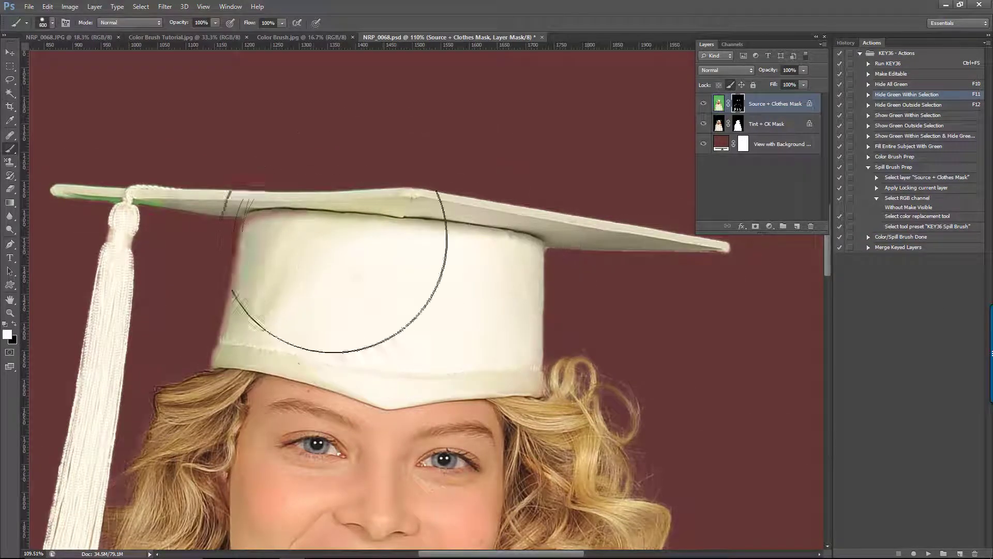
{"action": "scroll", "coordinate": [293, 228], "scroll_direction": "up", "scroll_amount": 3}
{"action": "left_click_drag", "start_coordinate": [259, 233], "coordinate": [222, 401]}
{"action": "key", "text": "x"}
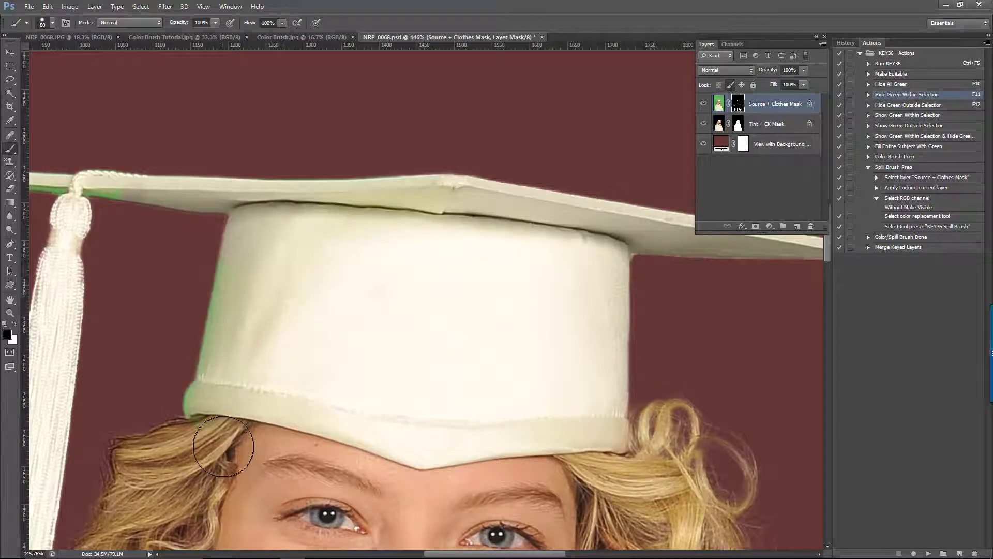
{"action": "scroll", "coordinate": [166, 373], "scroll_direction": "down", "scroll_amount": 3}
{"action": "left_click_drag", "start_coordinate": [145, 333], "coordinate": [242, 334]}
{"action": "scroll", "coordinate": [249, 253], "scroll_direction": "up", "scroll_amount": 1}
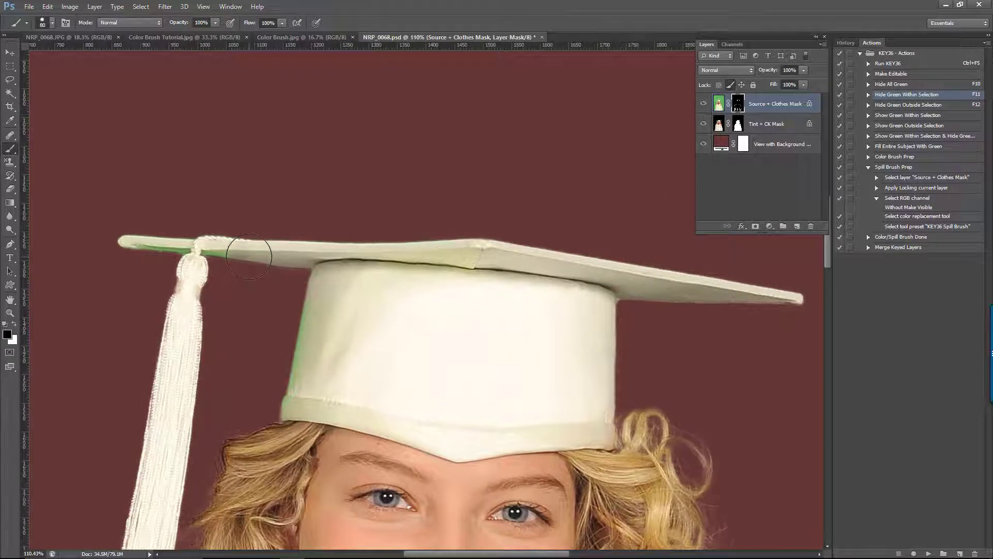
{"action": "left_click", "coordinate": [903, 167]}
- Run Spill Brush Prep and, at brush size about 90, repaint the brim and cap-edge green cream
{"action": "left_click", "coordinate": [870, 167]}
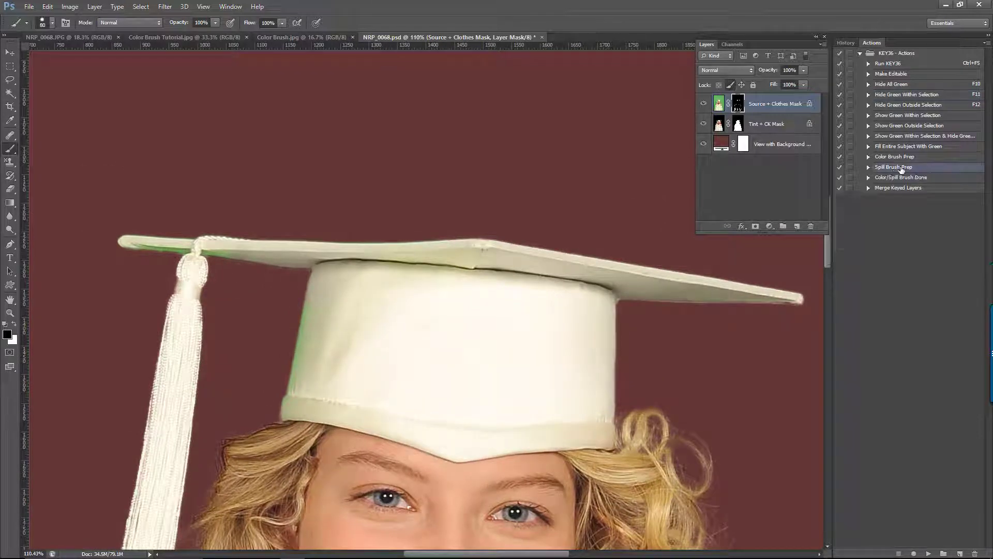
{"action": "left_click", "coordinate": [930, 553]}
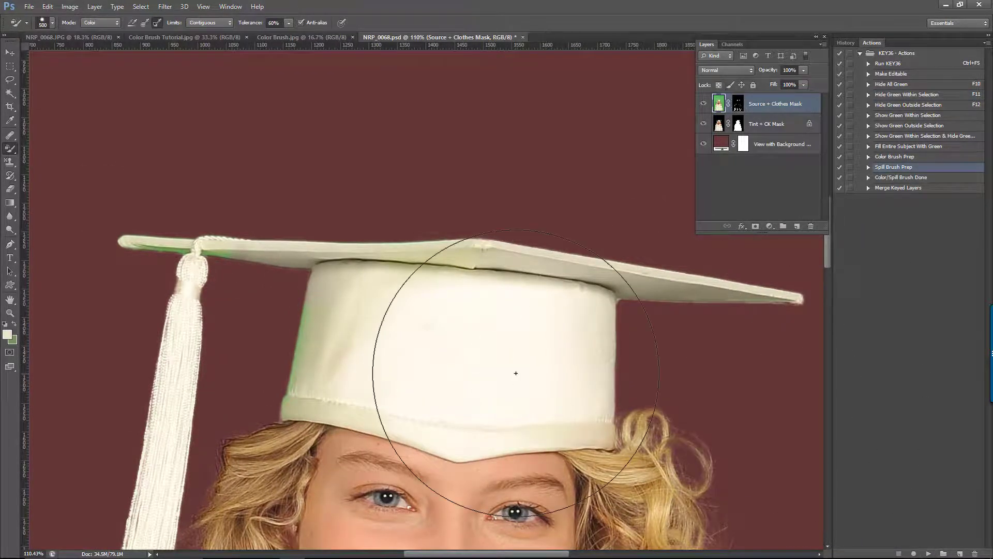
{"action": "key", "text": "bracketleft"}
{"action": "key", "text": "bracketleft"}
{"action": "key", "text": "bracketleft"}
{"action": "key", "text": "bracketleft"}
{"action": "key", "text": "bracketleft"}
{"action": "key", "text": "bracketleft"}
{"action": "key", "text": "bracketleft"}
{"action": "key", "text": "bracketleft"}
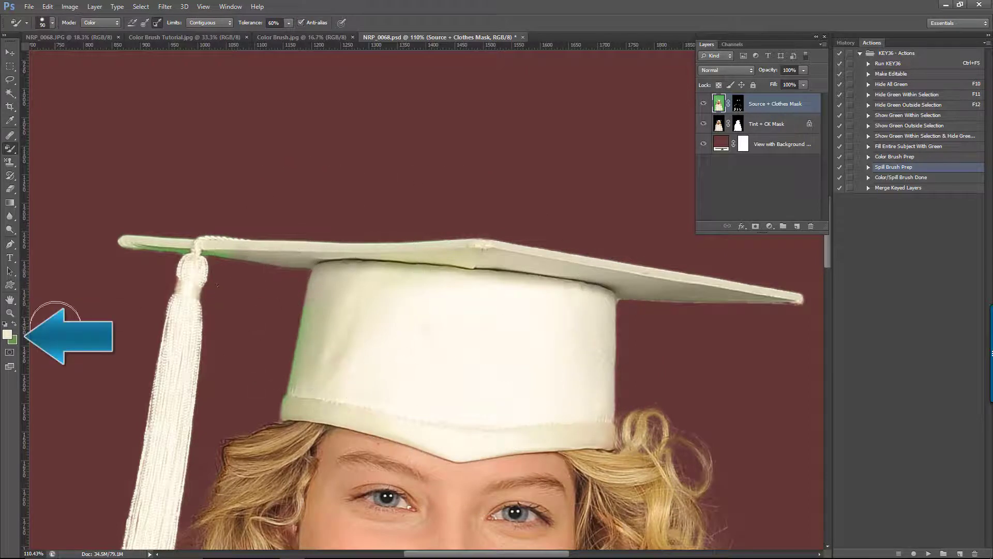
{"action": "mouse_move", "coordinate": [206, 237]}
{"action": "left_mouse_down"}
{"action": "mouse_move", "coordinate": [224, 252]}
{"action": "mouse_move", "coordinate": [122, 237]}
{"action": "left_mouse_up"}
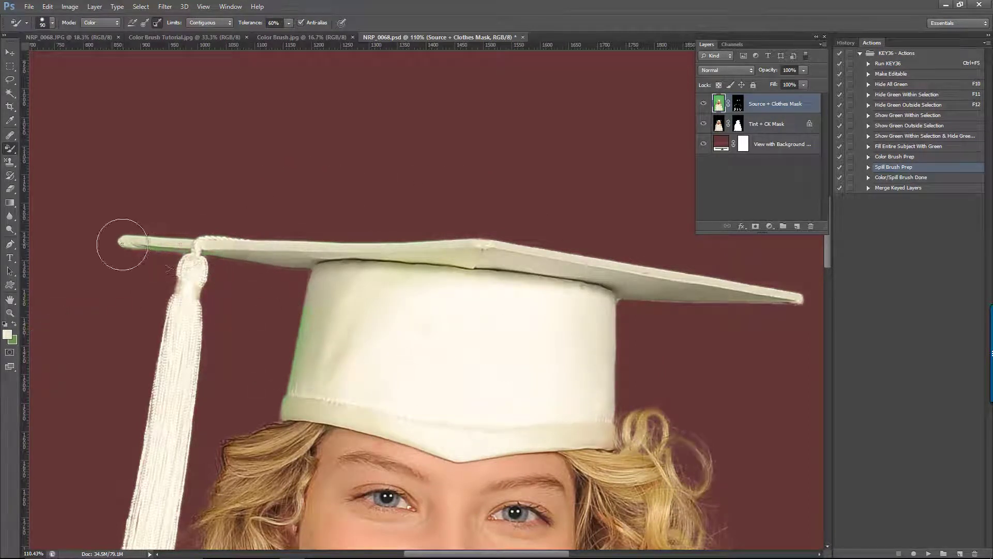
{"action": "left_click_drag", "start_coordinate": [297, 287], "coordinate": [284, 413]}
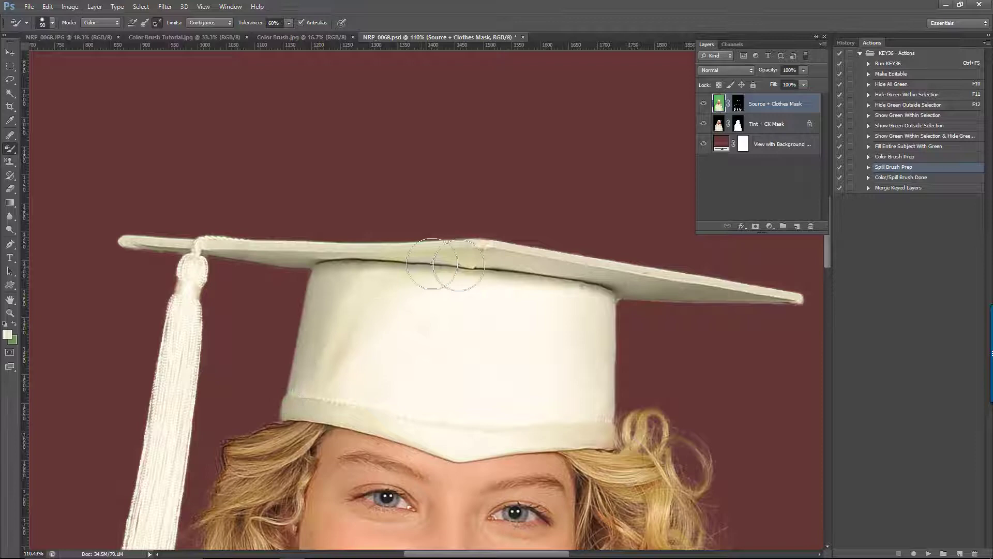
{"action": "scroll", "coordinate": [437, 390], "scroll_direction": "down", "scroll_amount": 4}
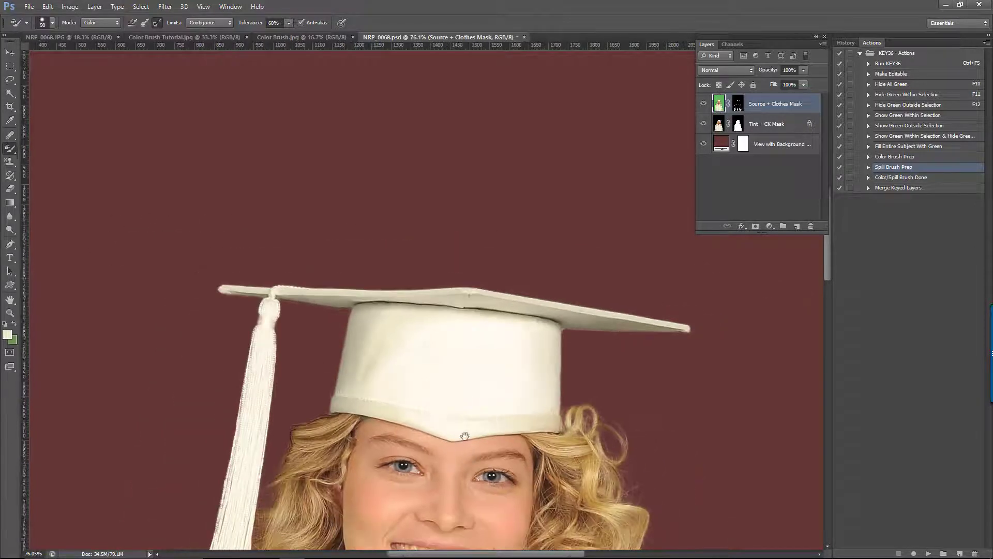
{"action": "left_click_drag", "start_coordinate": [463, 435], "coordinate": [417, 328]}
{"action": "scroll", "coordinate": [423, 342], "scroll_direction": "down", "scroll_amount": 4}
{"action": "left_click_drag", "start_coordinate": [548, 365], "coordinate": [552, 269]}
{"action": "left_click_drag", "start_coordinate": [523, 391], "coordinate": [527, 200]}
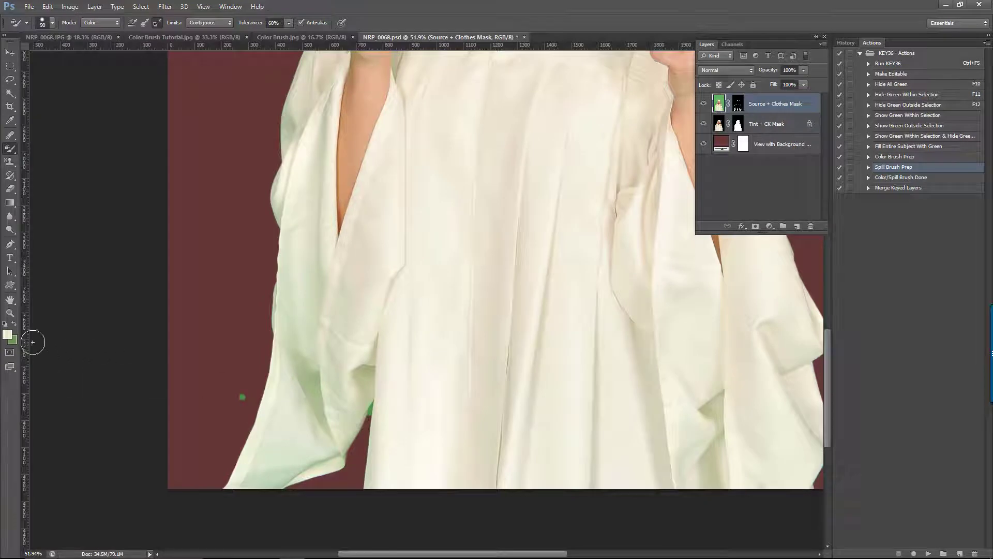
- Keep the foreground colour and sample the gown's cream cloth as the background colour
{"action": "left_click", "coordinate": [6, 336]}
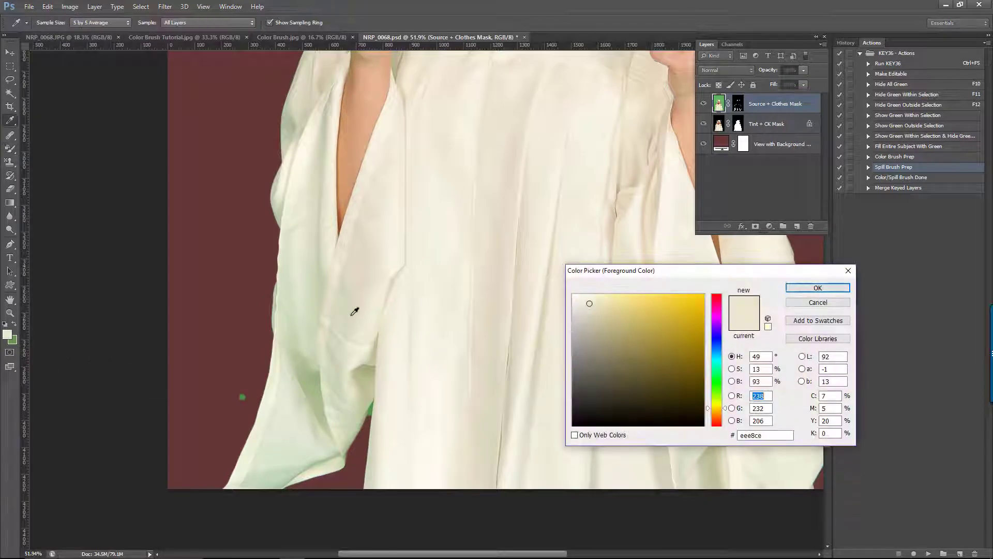
{"action": "left_click", "coordinate": [818, 287]}
{"action": "left_click", "coordinate": [13, 341]}
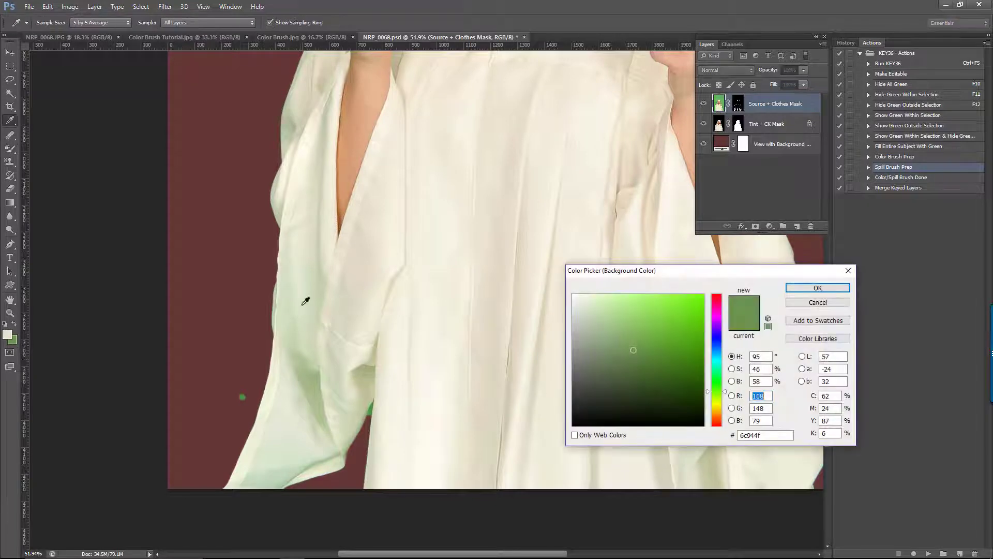
{"action": "left_click", "coordinate": [311, 287]}
{"action": "left_click", "coordinate": [817, 288]}
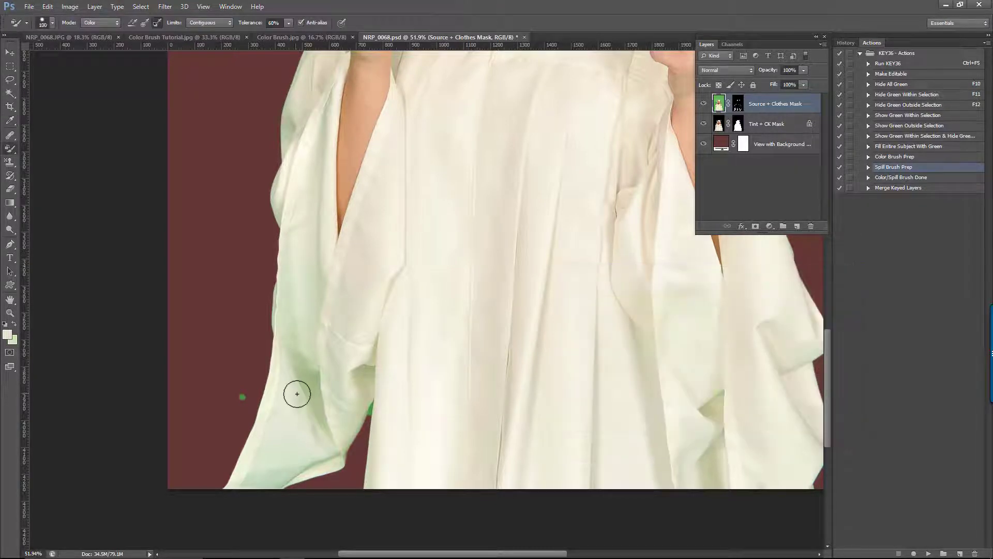
- Repaint the green tint on the gown's left sleeve cream, then shrink the brush to 200
{"action": "mouse_move", "coordinate": [287, 407]}
{"action": "left_mouse_down"}
{"action": "mouse_move", "coordinate": [289, 455]}
{"action": "mouse_move", "coordinate": [389, 359]}
{"action": "mouse_move", "coordinate": [399, 281]}
{"action": "mouse_move", "coordinate": [345, 314]}
{"action": "mouse_move", "coordinate": [305, 313]}
{"action": "mouse_move", "coordinate": [319, 158]}
{"action": "left_mouse_up"}
{"action": "mouse_move", "coordinate": [281, 168]}
{"action": "left_mouse_down"}
{"action": "mouse_move", "coordinate": [292, 260]}
{"action": "mouse_move", "coordinate": [318, 146]}
{"action": "mouse_move", "coordinate": [331, 150]}
{"action": "left_mouse_up"}
{"action": "key", "text": "bracketleft"}
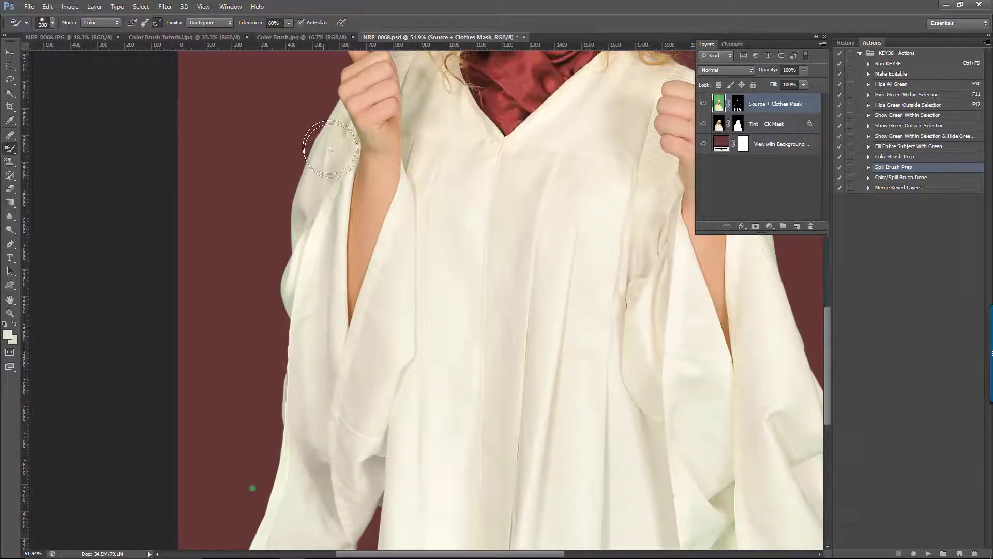
{"action": "scroll", "coordinate": [311, 290], "scroll_direction": "down", "scroll_amount": 3}
{"action": "scroll", "coordinate": [310, 291], "scroll_direction": "down", "scroll_amount": 2}
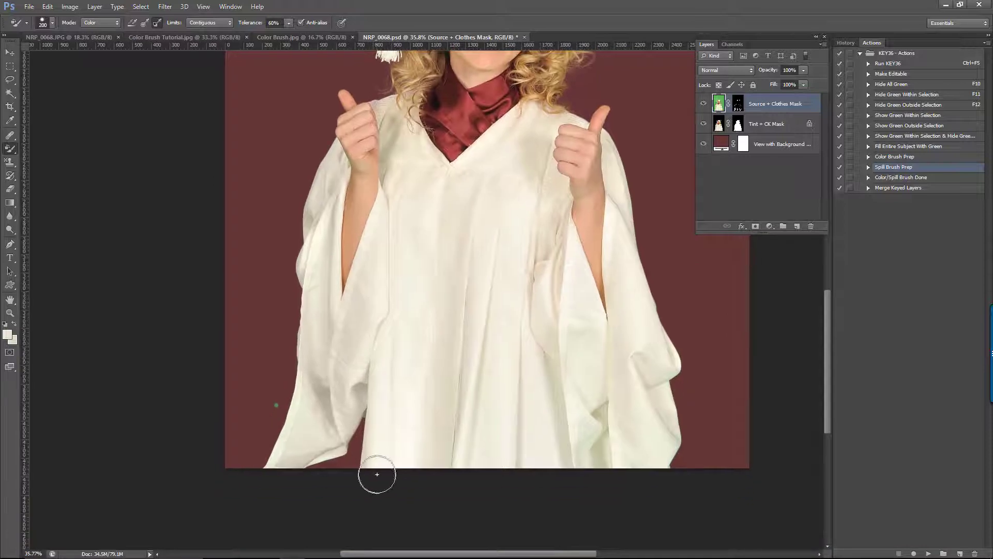
- Play the Color/Spill Brush Done action and zoom out to review the whole graduate on maroon
{"action": "left_click", "coordinate": [903, 177]}
{"action": "left_click", "coordinate": [927, 554]}
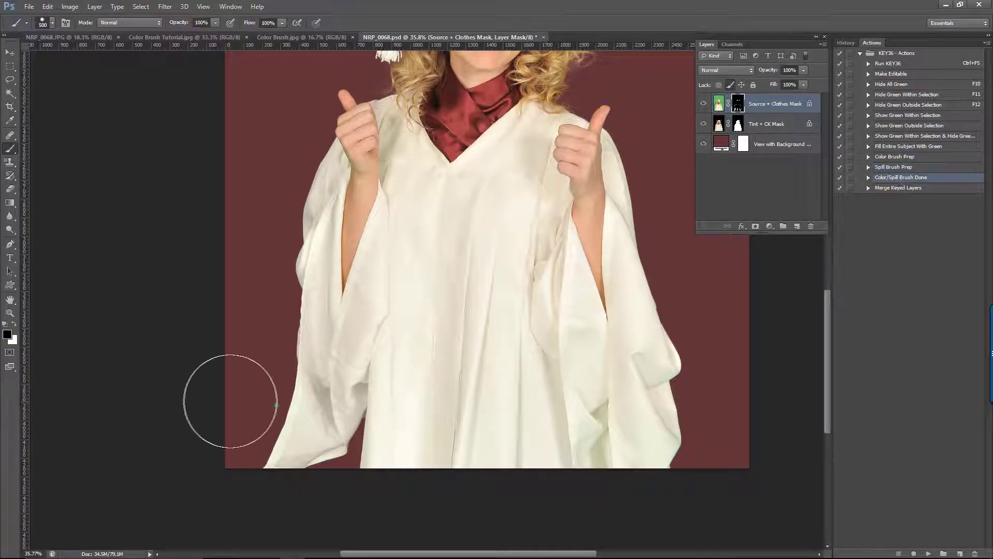
{"action": "scroll", "coordinate": [230, 401], "scroll_direction": "up", "scroll_amount": 5}
{"action": "key", "text": "F11"}
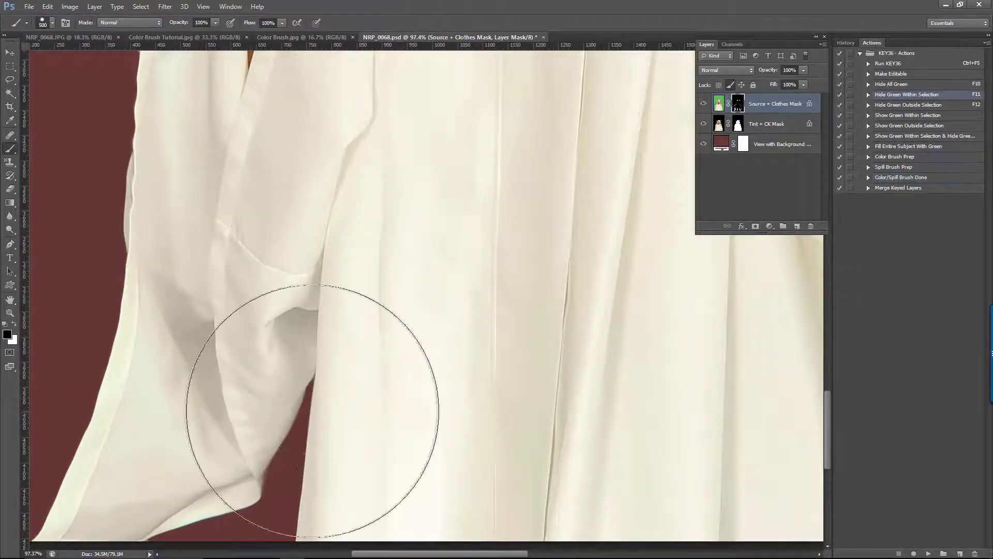
{"action": "scroll", "coordinate": [428, 328], "scroll_direction": "down", "scroll_amount": 5}
{"action": "scroll", "coordinate": [574, 377], "scroll_direction": "down", "scroll_amount": 1}
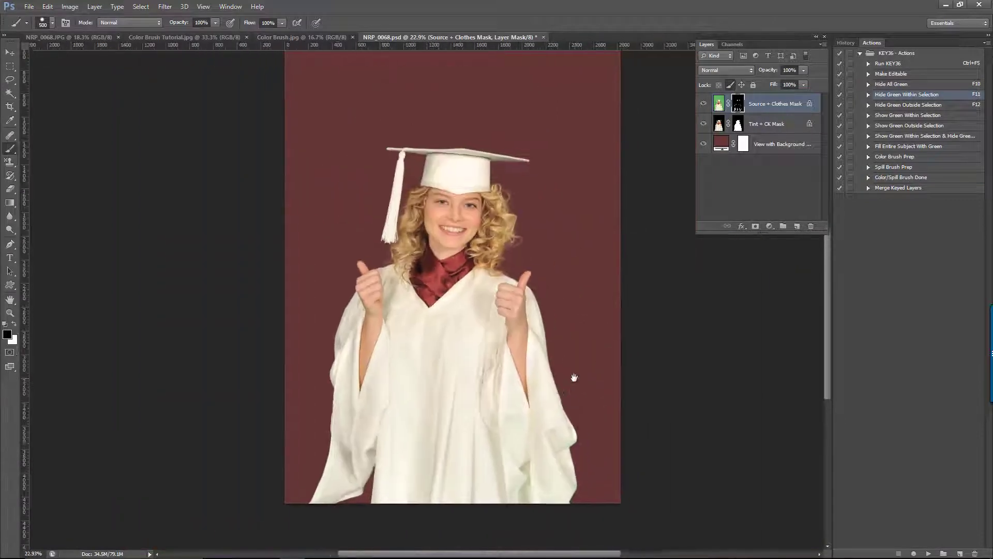